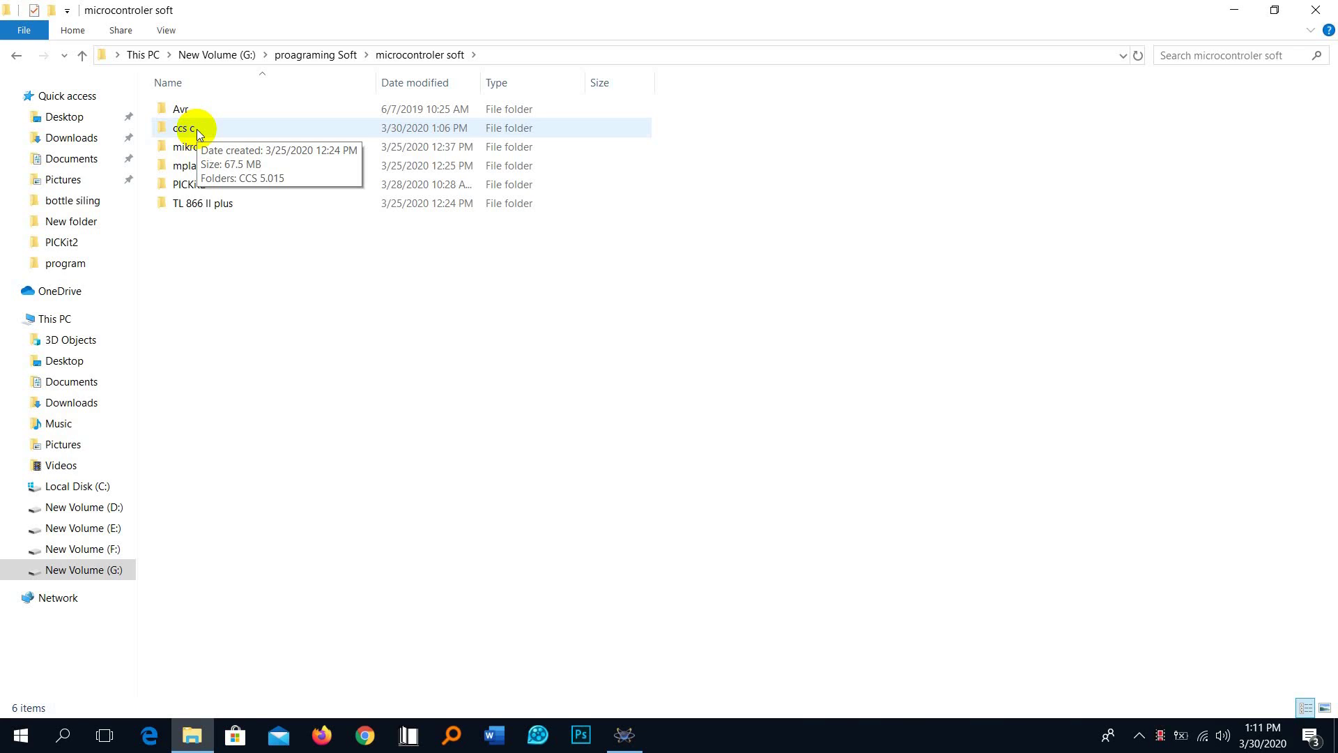
# Open the CCS 5.015 folder inside the ccs c folder and refresh its contents
pyautogui.doubleClick(197, 128)
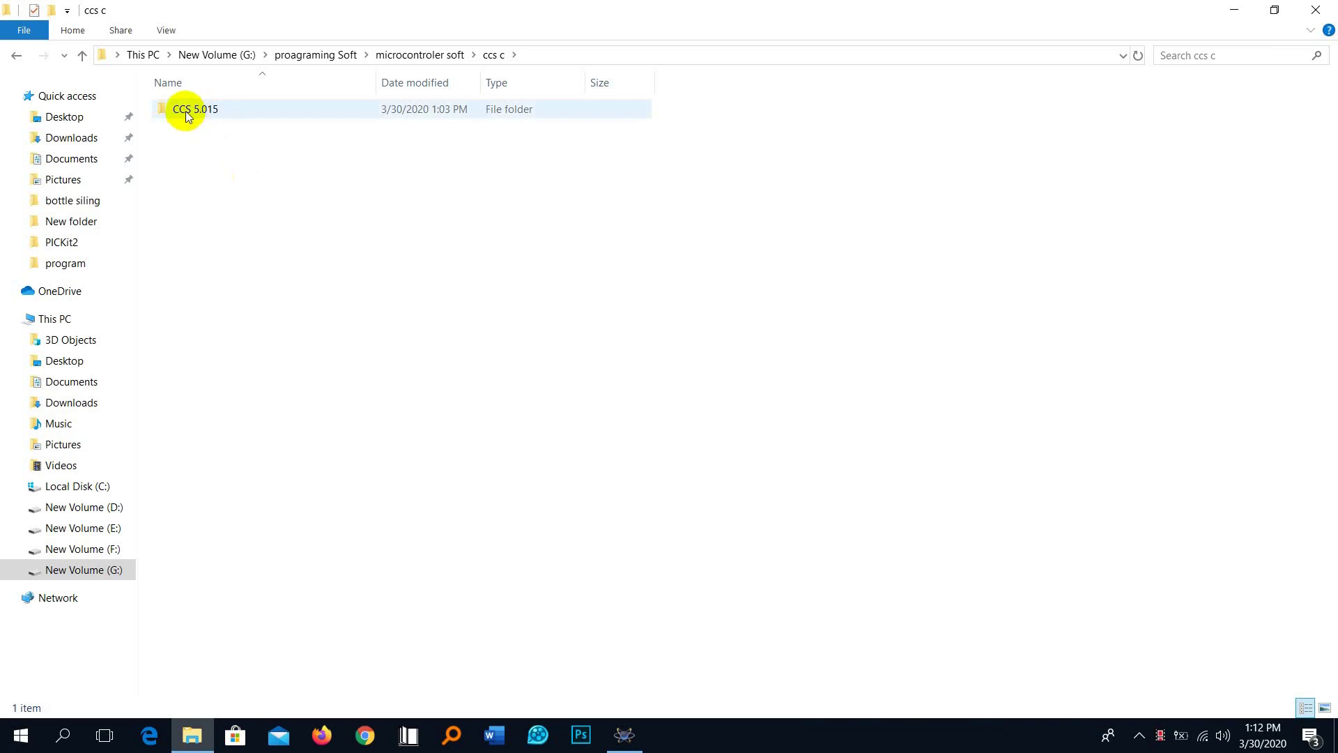
pyautogui.doubleClick(186, 112)
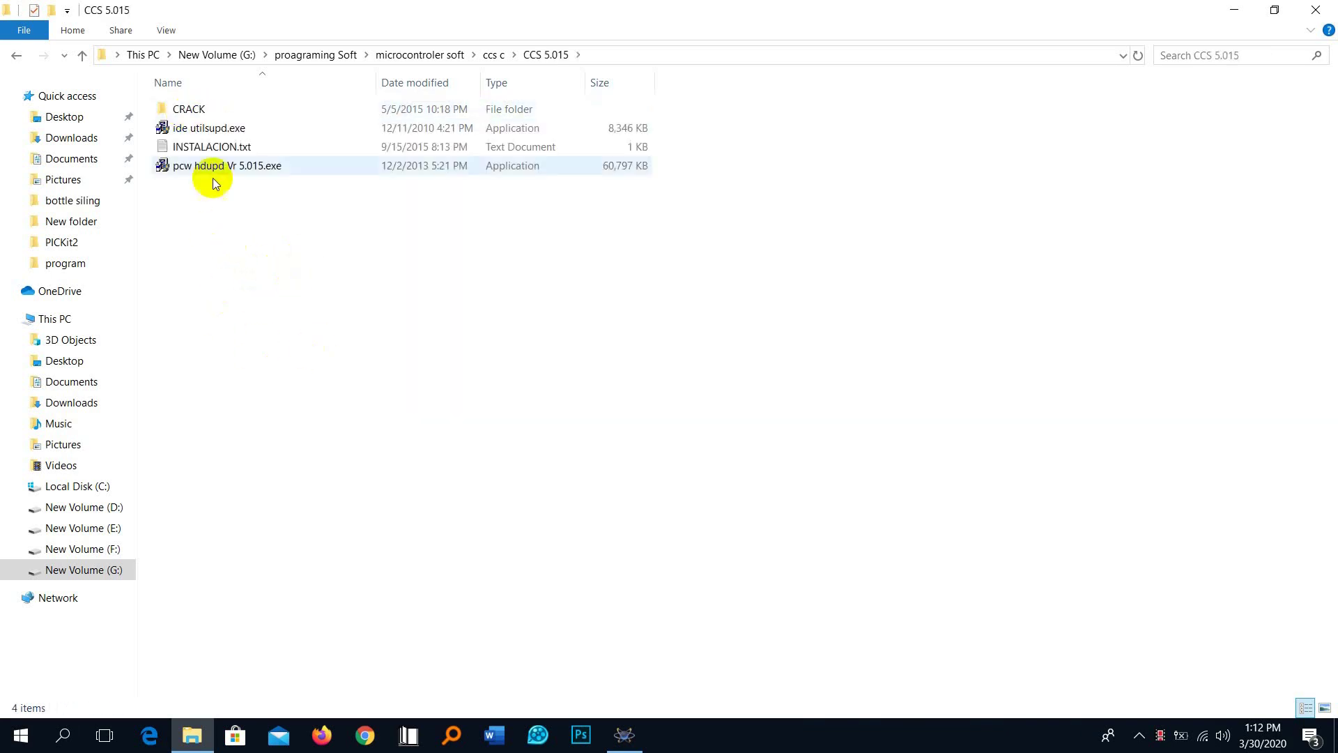
pyautogui.moveTo(190, 135)
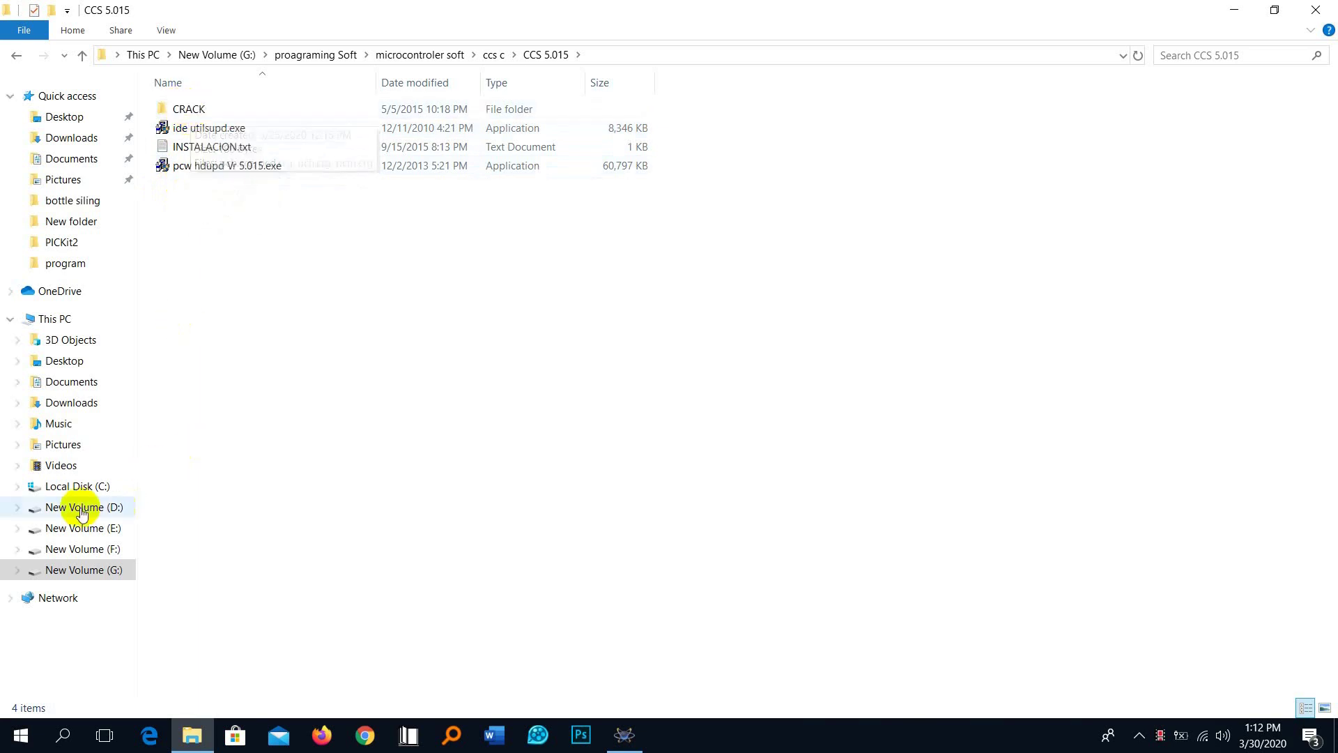
pyautogui.rightClick(262, 282)
pyautogui.click(308, 354)
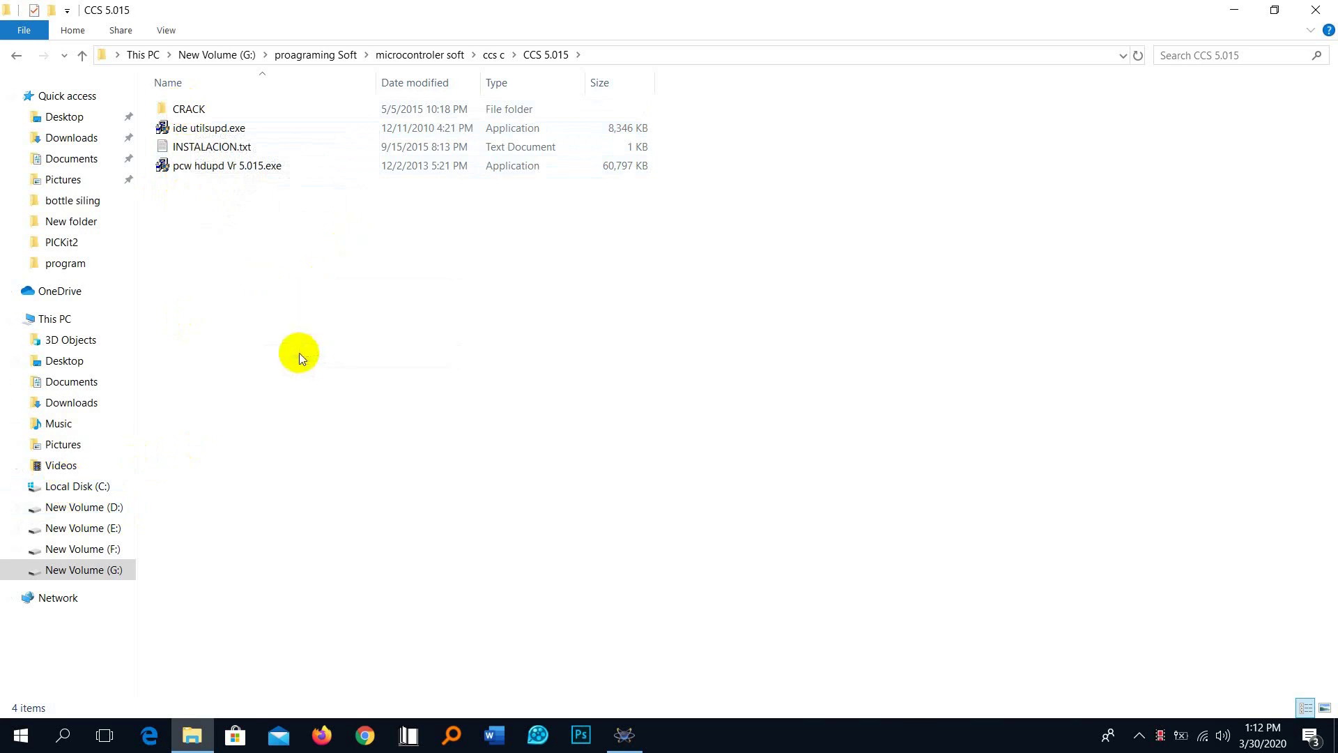
# Run ide utilsupd.exe and install IDE Utilities in the default folder C:\Program Files (x86)\PICC
pyautogui.click(193, 133)
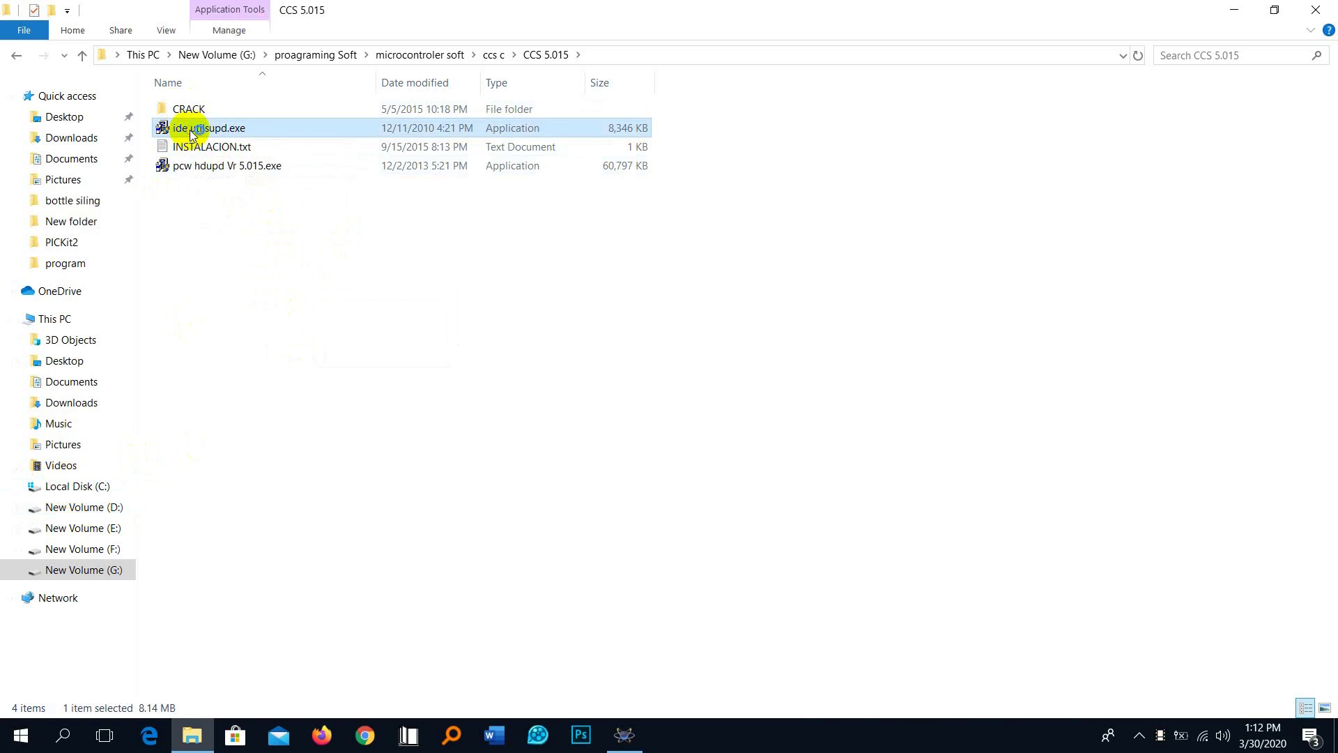
pyautogui.doubleClick(193, 134)
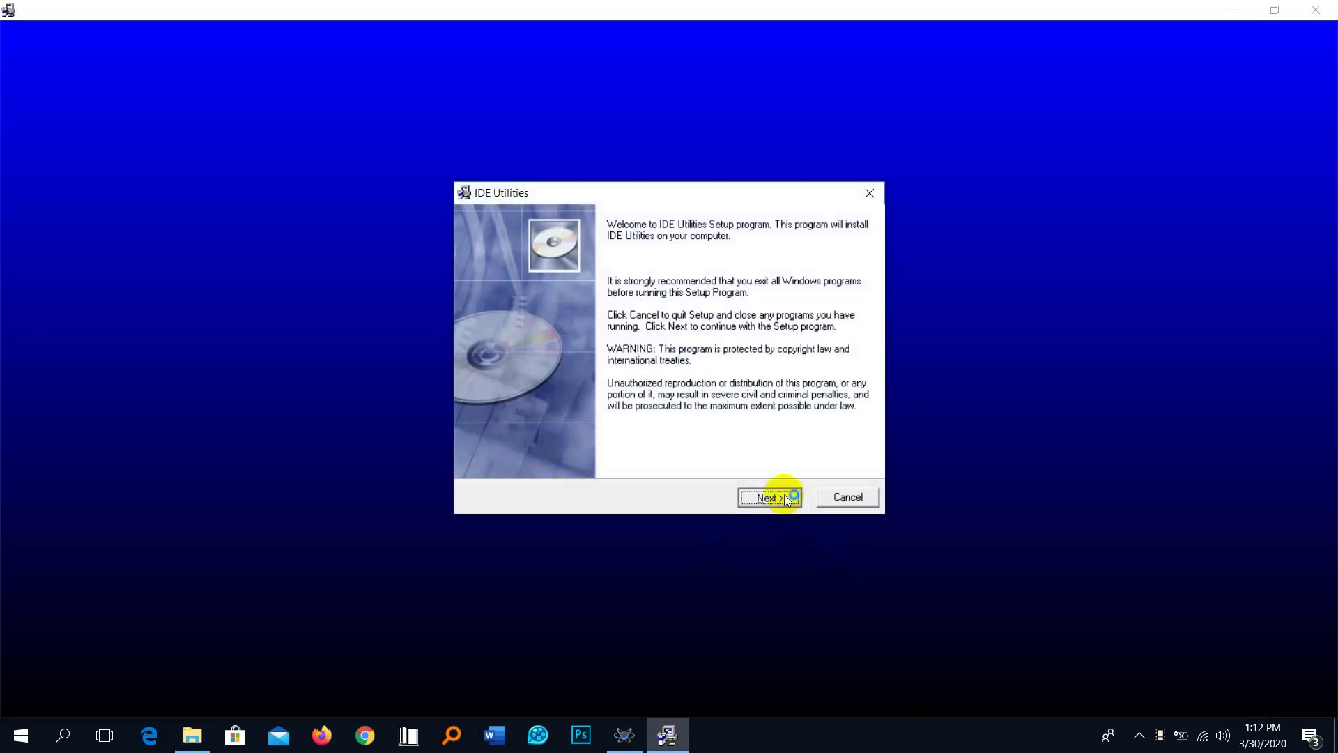
pyautogui.click(784, 497)
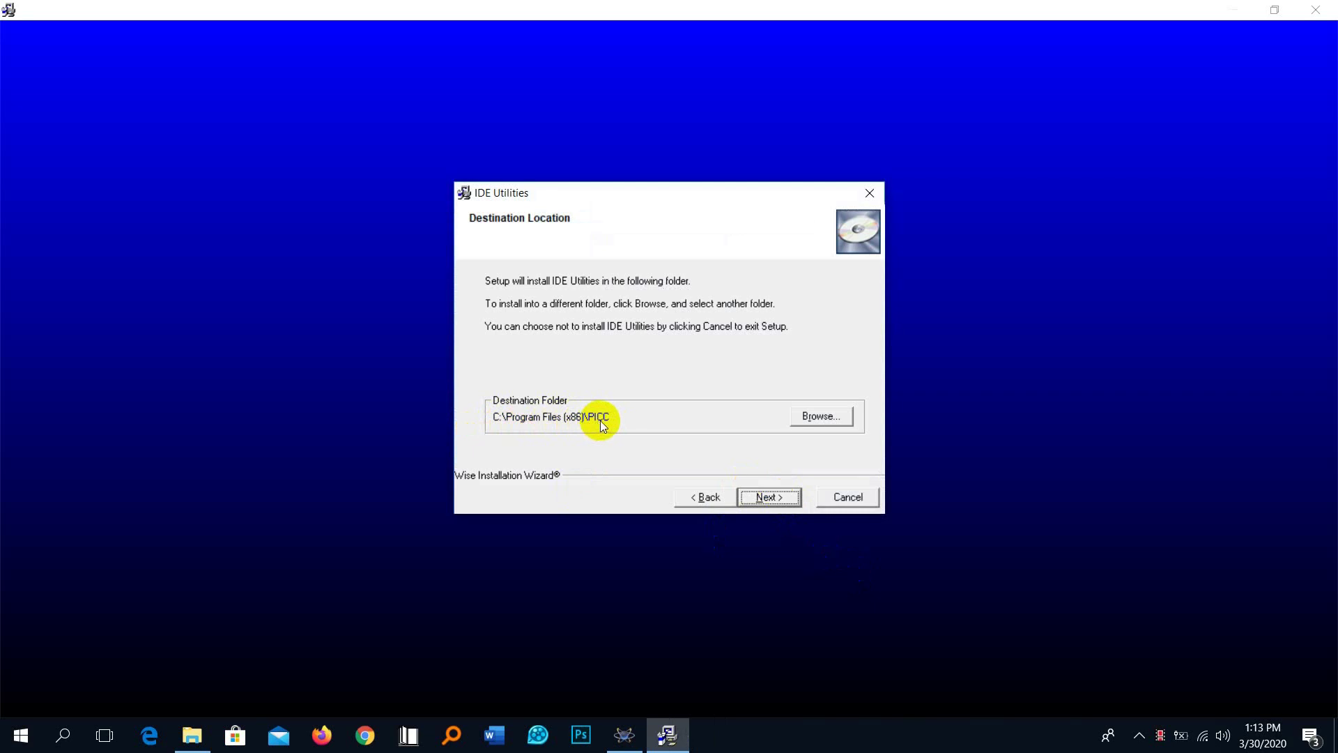
pyautogui.click(792, 499)
pyautogui.click(792, 500)
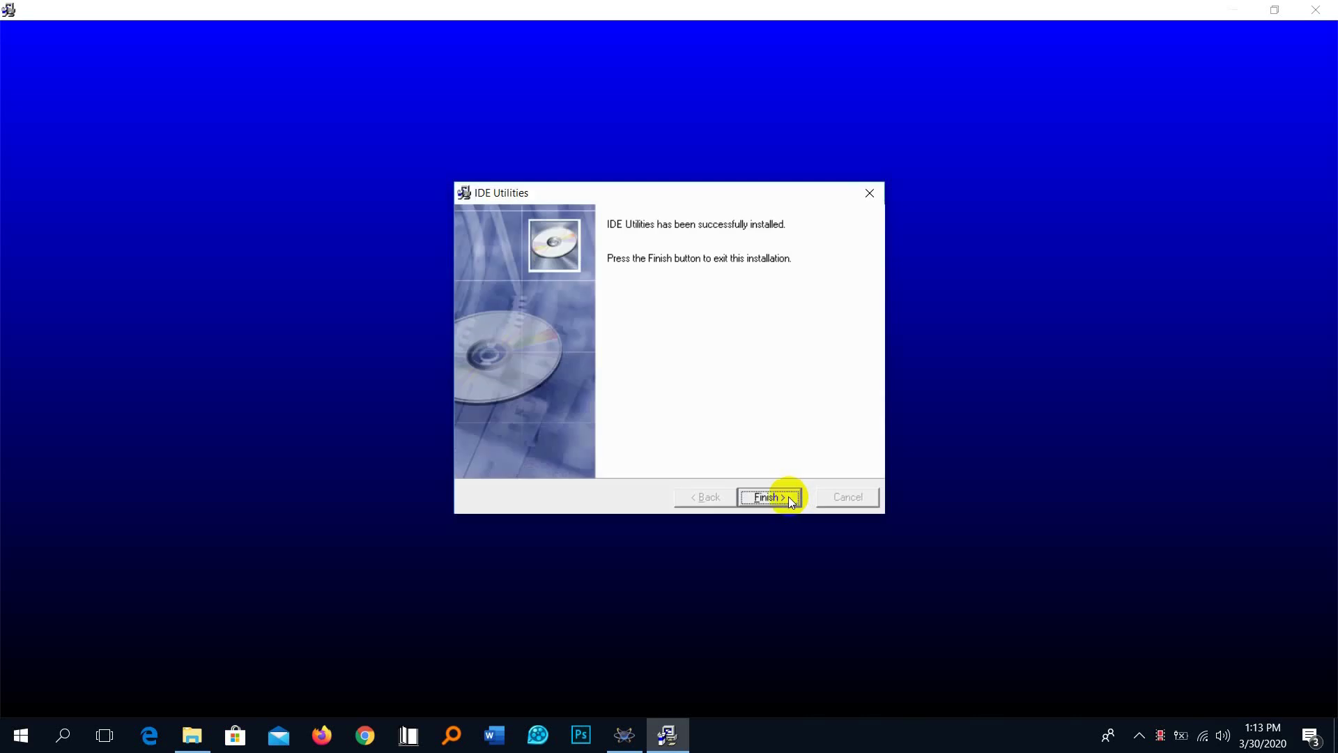
pyautogui.click(790, 496)
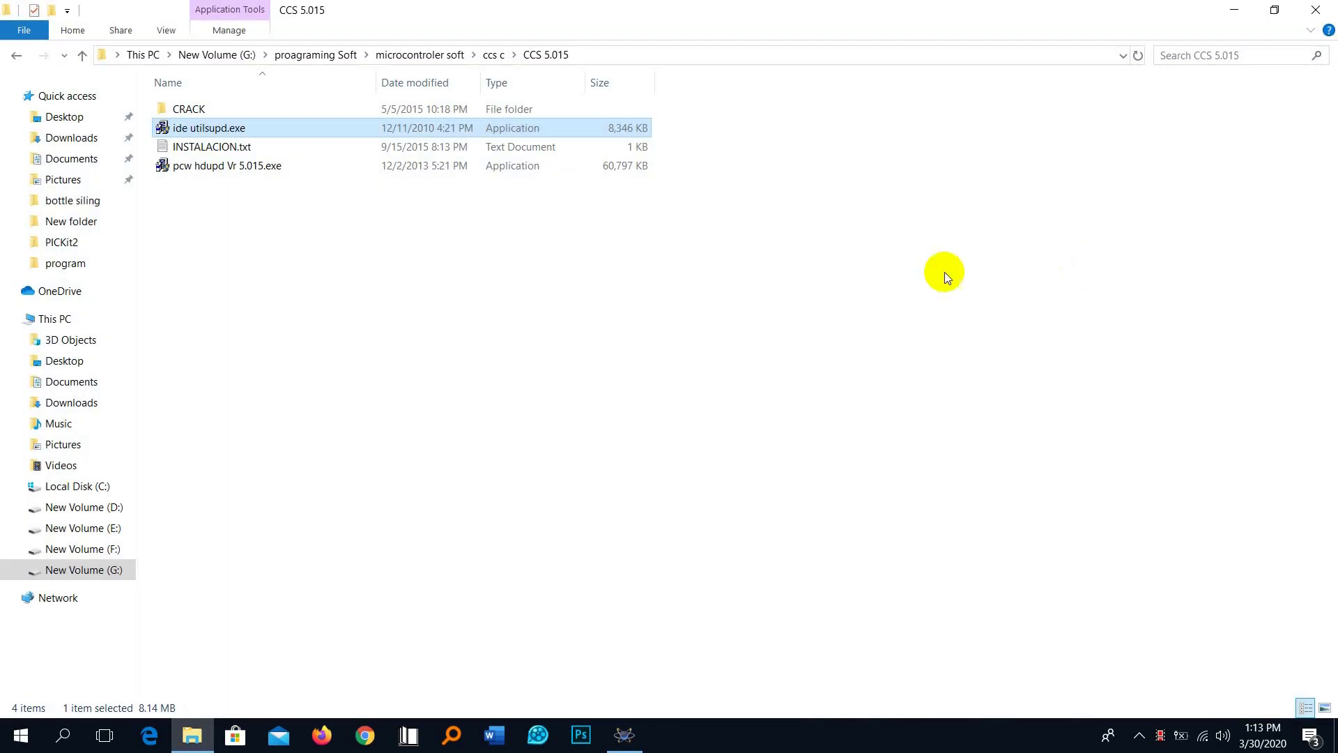
# Run pcw hdupd Vr 5.015.exe and install PCWHD in the default folder C:\Program Files (x86)\PICC
pyautogui.click(191, 171)
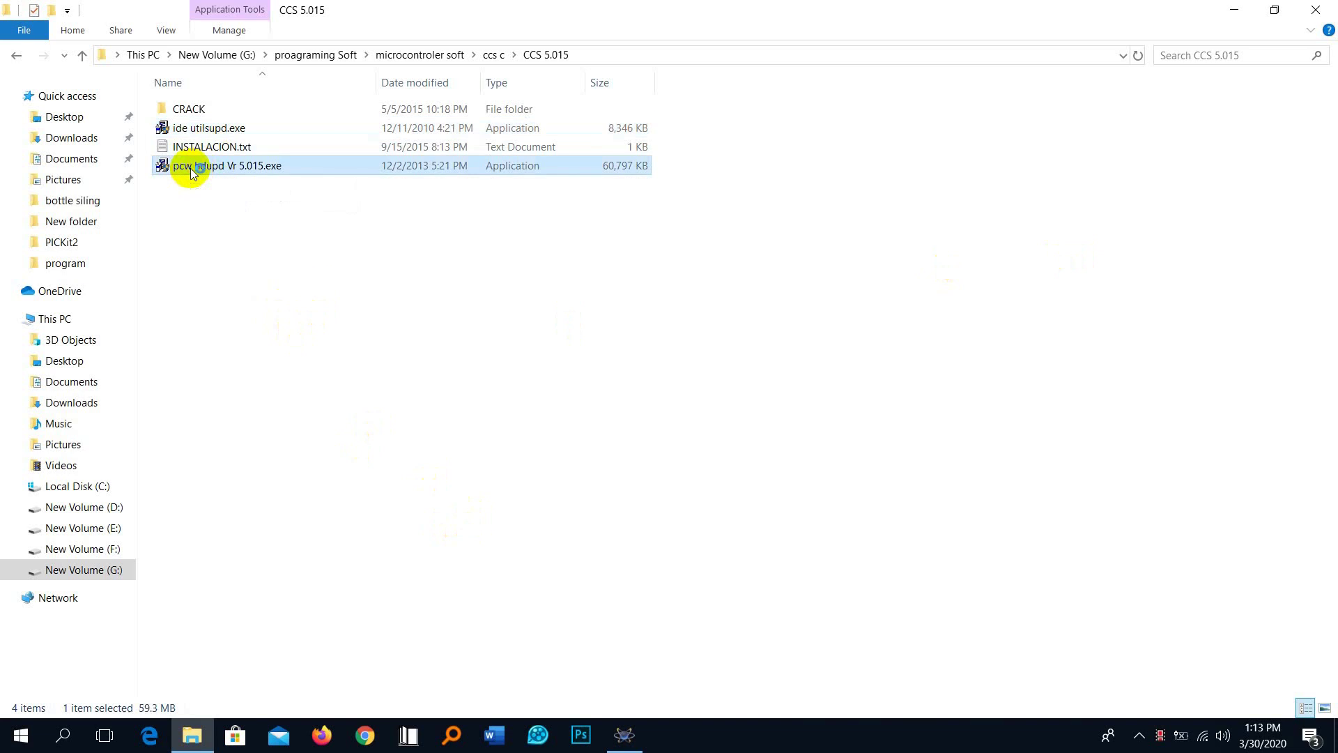
pyautogui.doubleClick(191, 170)
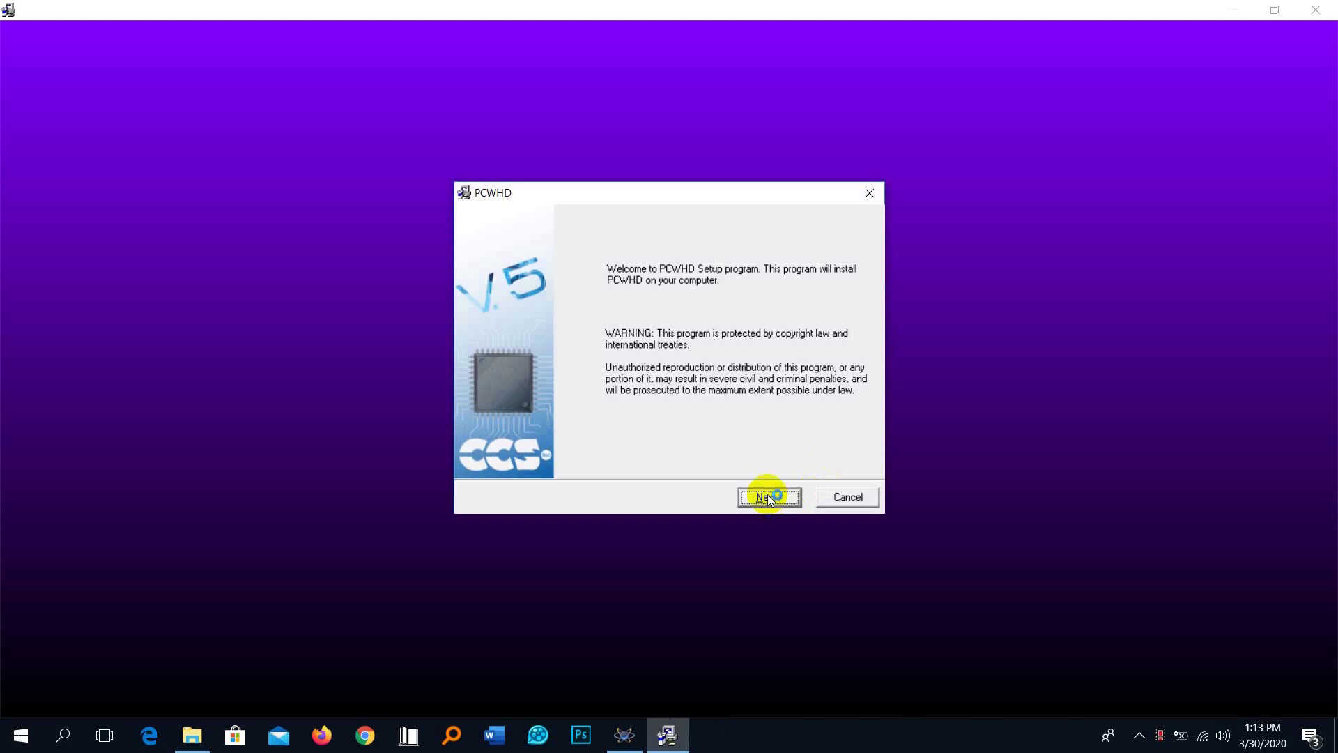
pyautogui.click(769, 496)
pyautogui.click(767, 496)
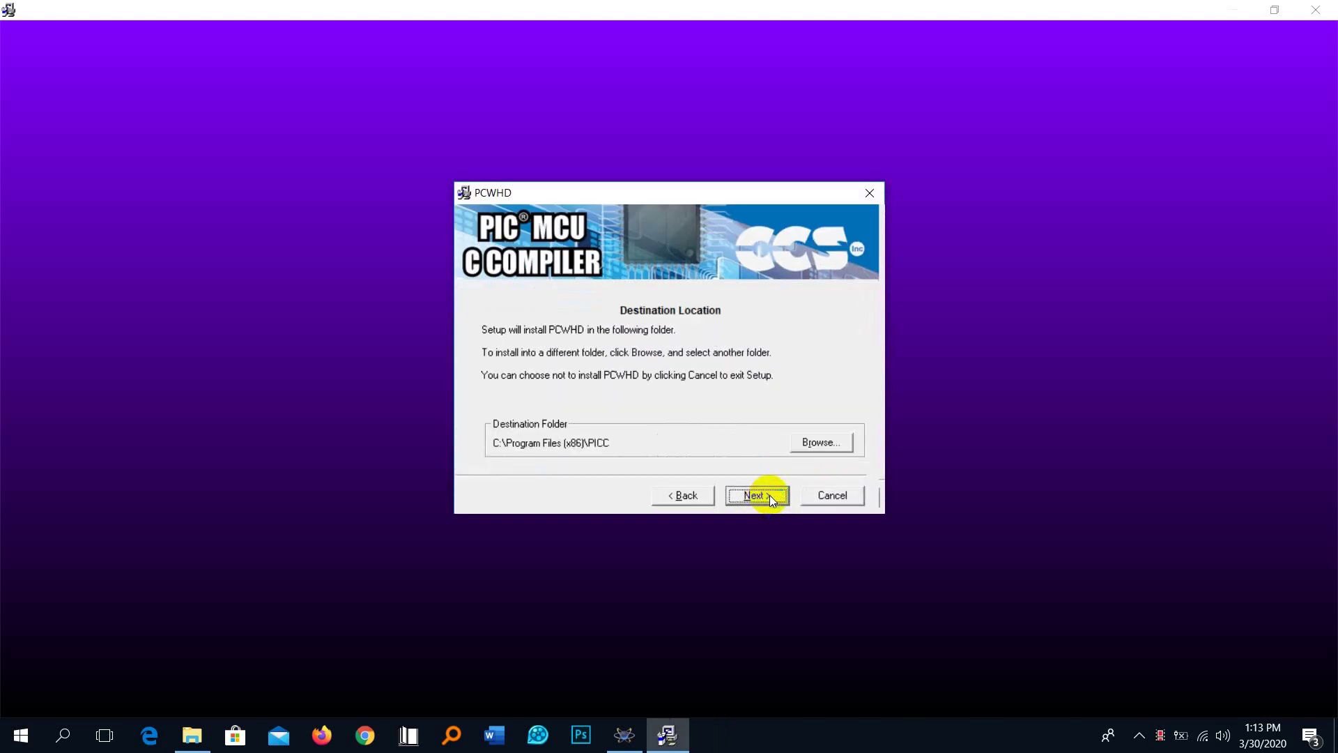
pyautogui.click(770, 495)
pyautogui.click(769, 495)
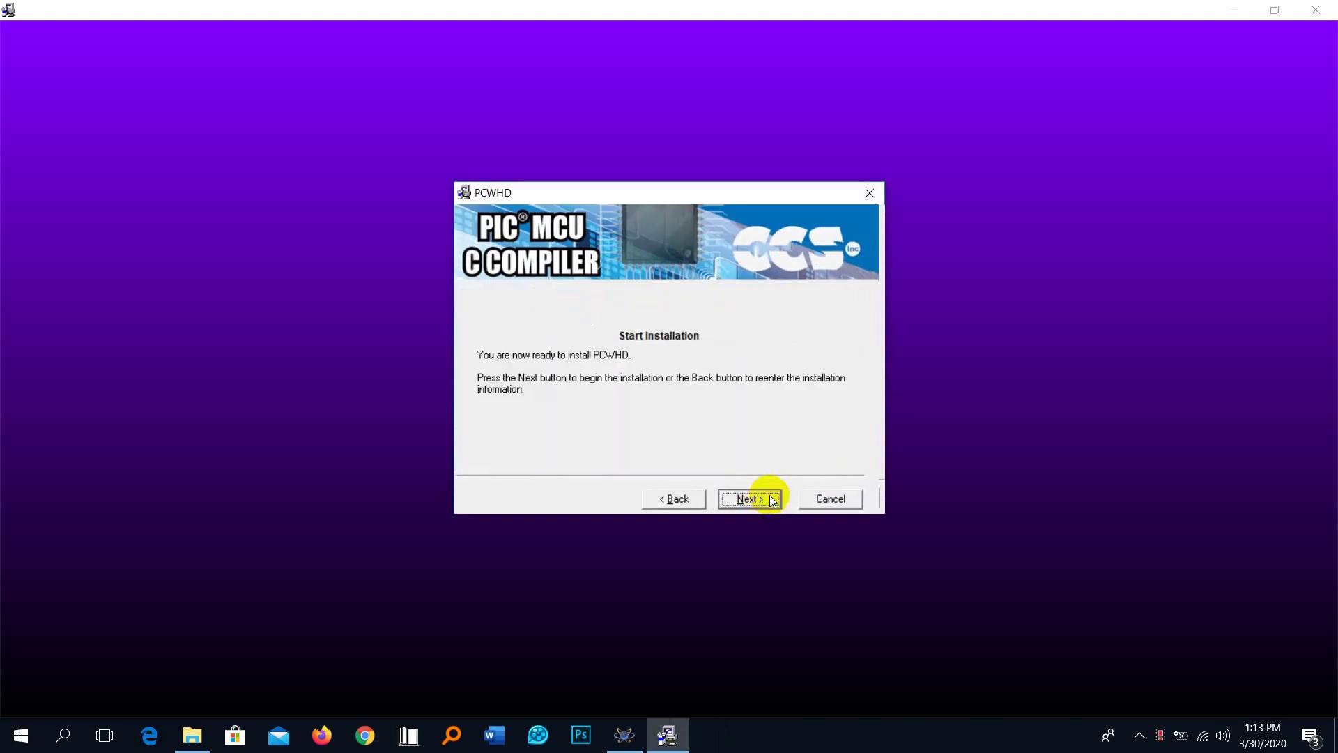
pyautogui.click(770, 494)
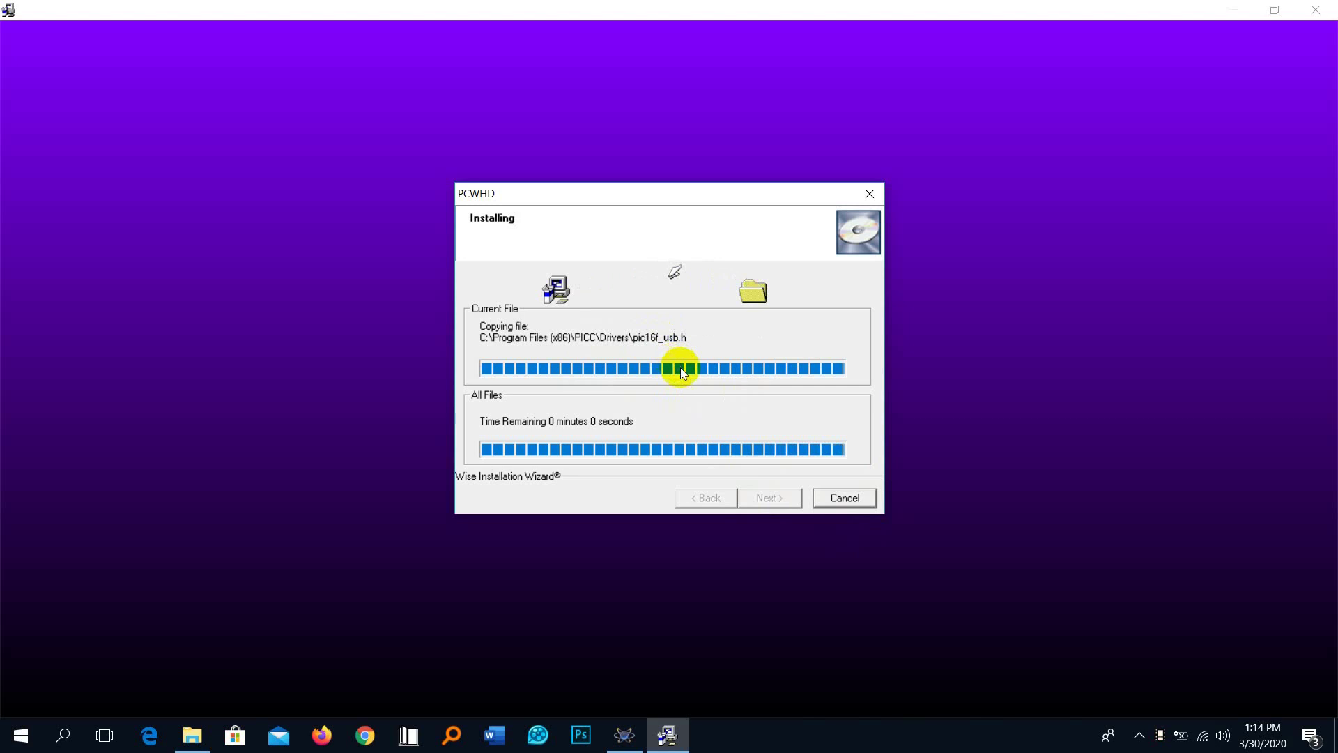
pyautogui.click(852, 502)
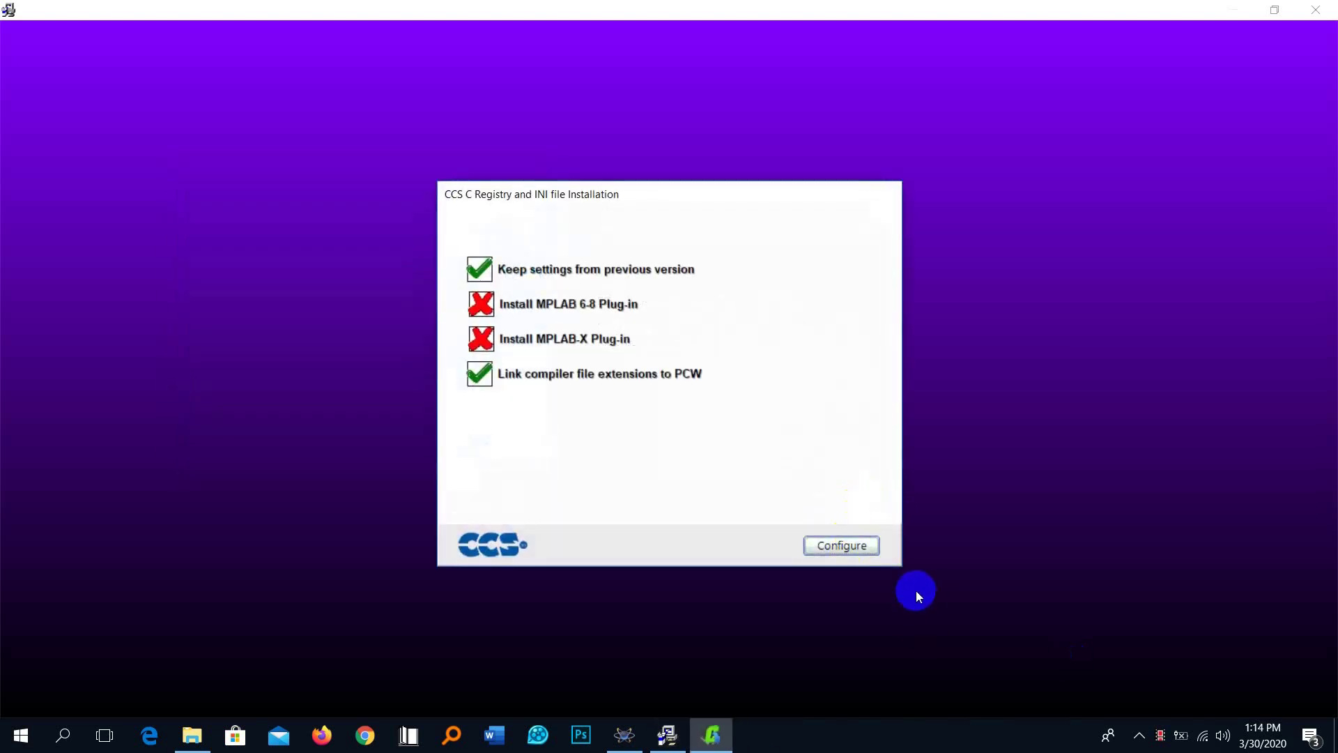
# Configure the CCS C registry and INI files with the default options, skip locating the .CRG file, and finish the PCWHD setup
pyautogui.click(845, 547)
pyautogui.click(843, 545)
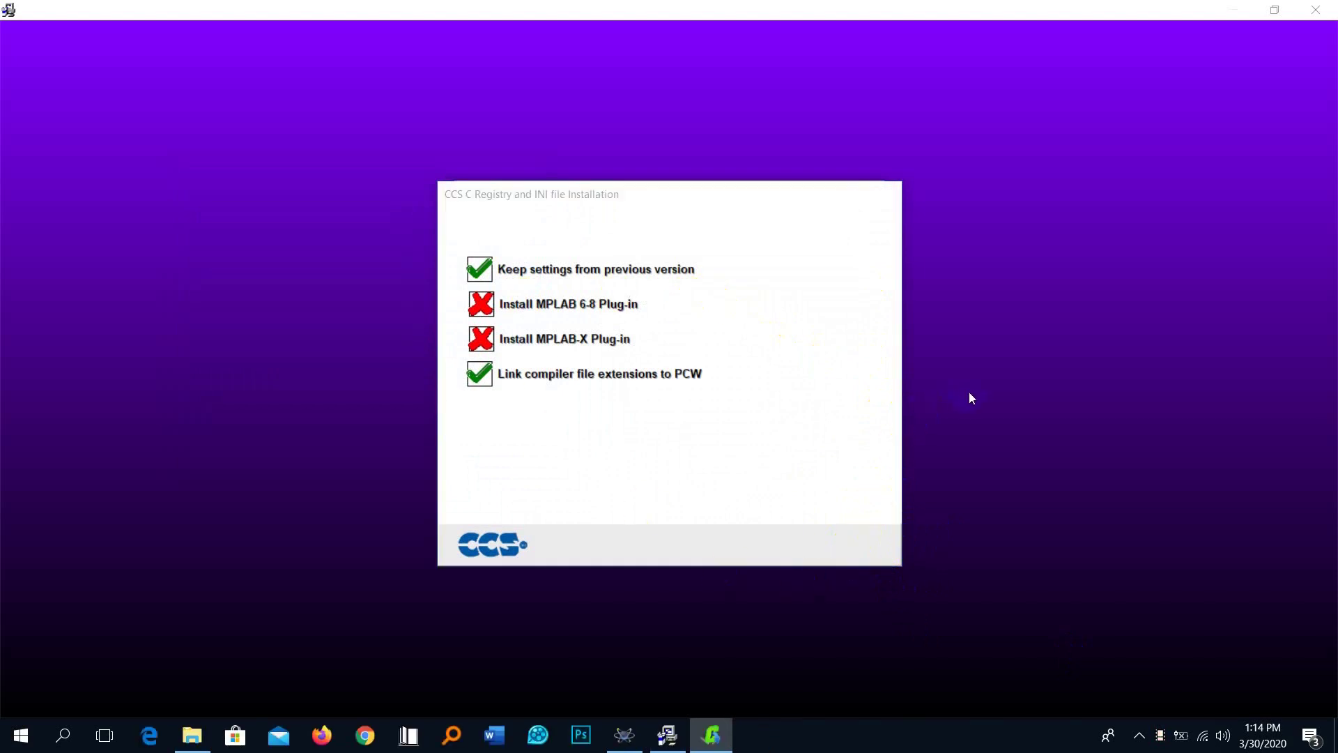
pyautogui.click(743, 434)
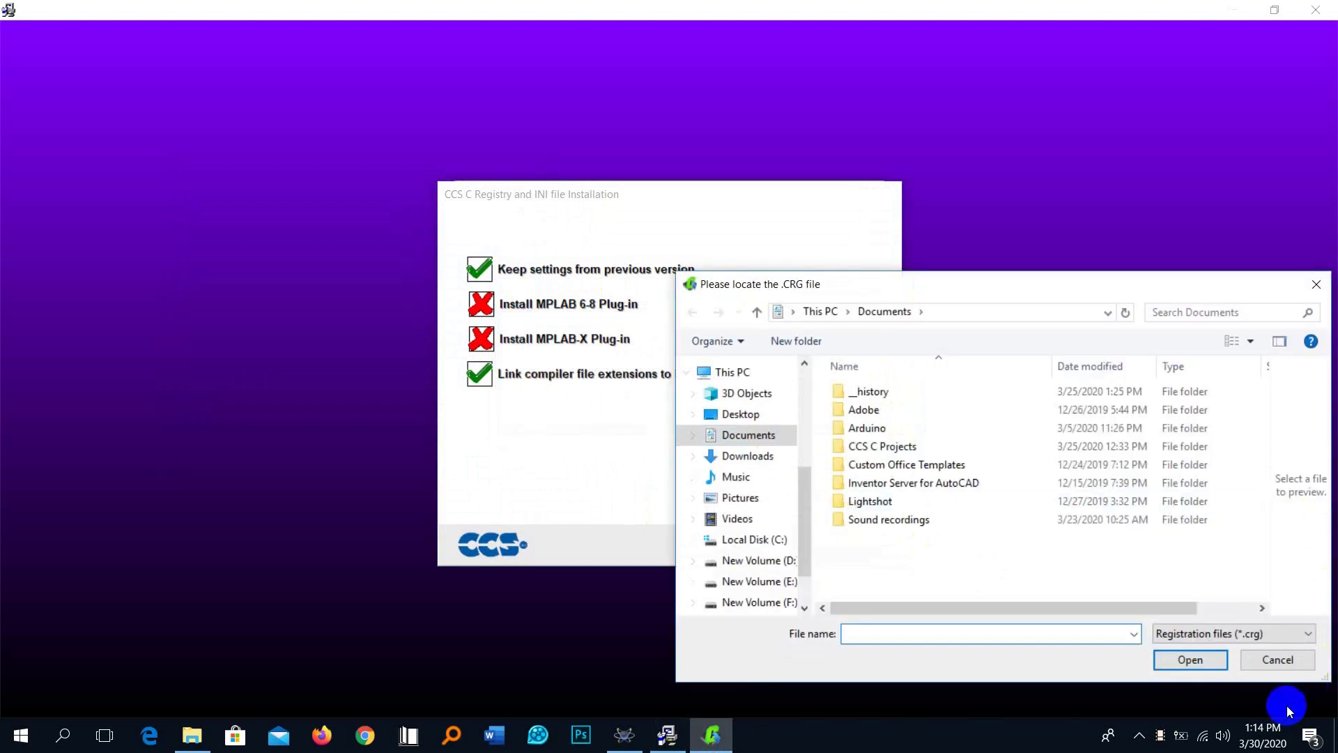
pyautogui.click(1276, 659)
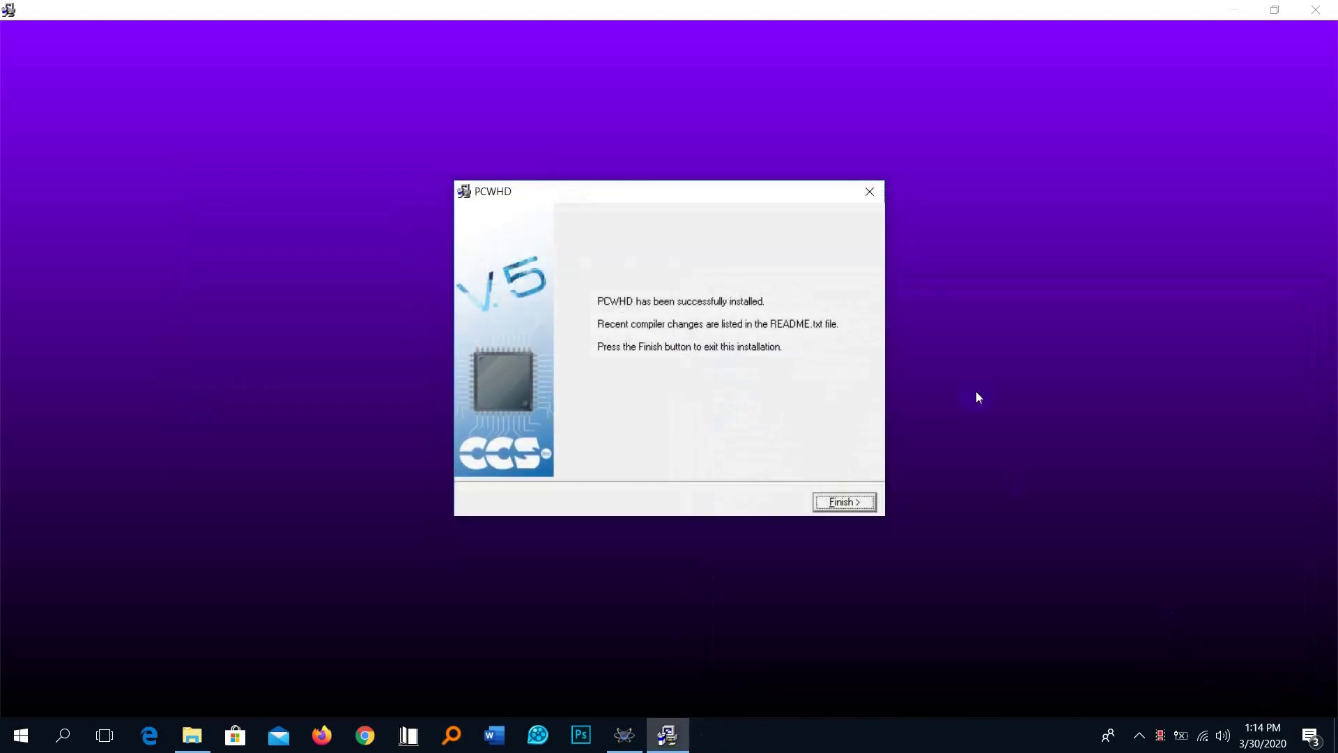
pyautogui.click(841, 503)
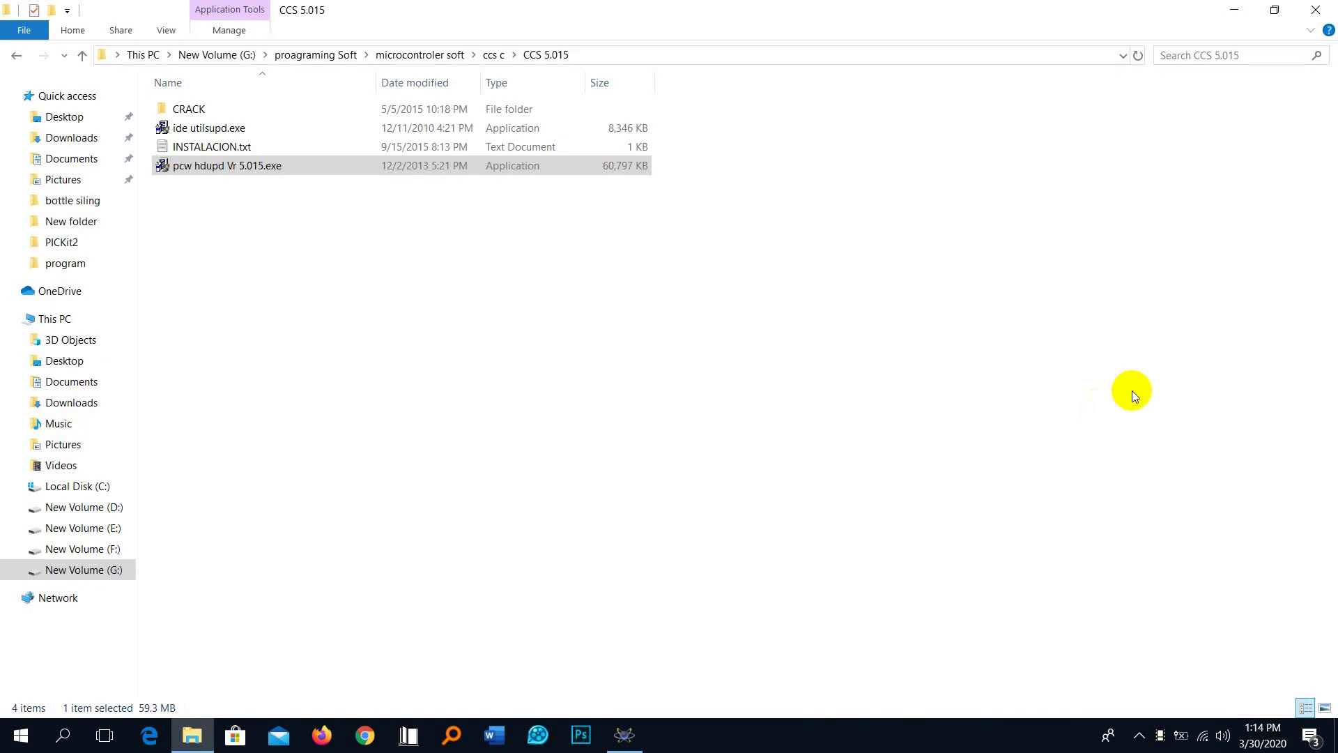
# Copy all four .crg files from the CRACK folder and minimize the folder window
pyautogui.doubleClick(218, 115)
pyautogui.moveTo(230, 224); pyautogui.dragTo(186, 113)
pyautogui.rightClick(187, 113)
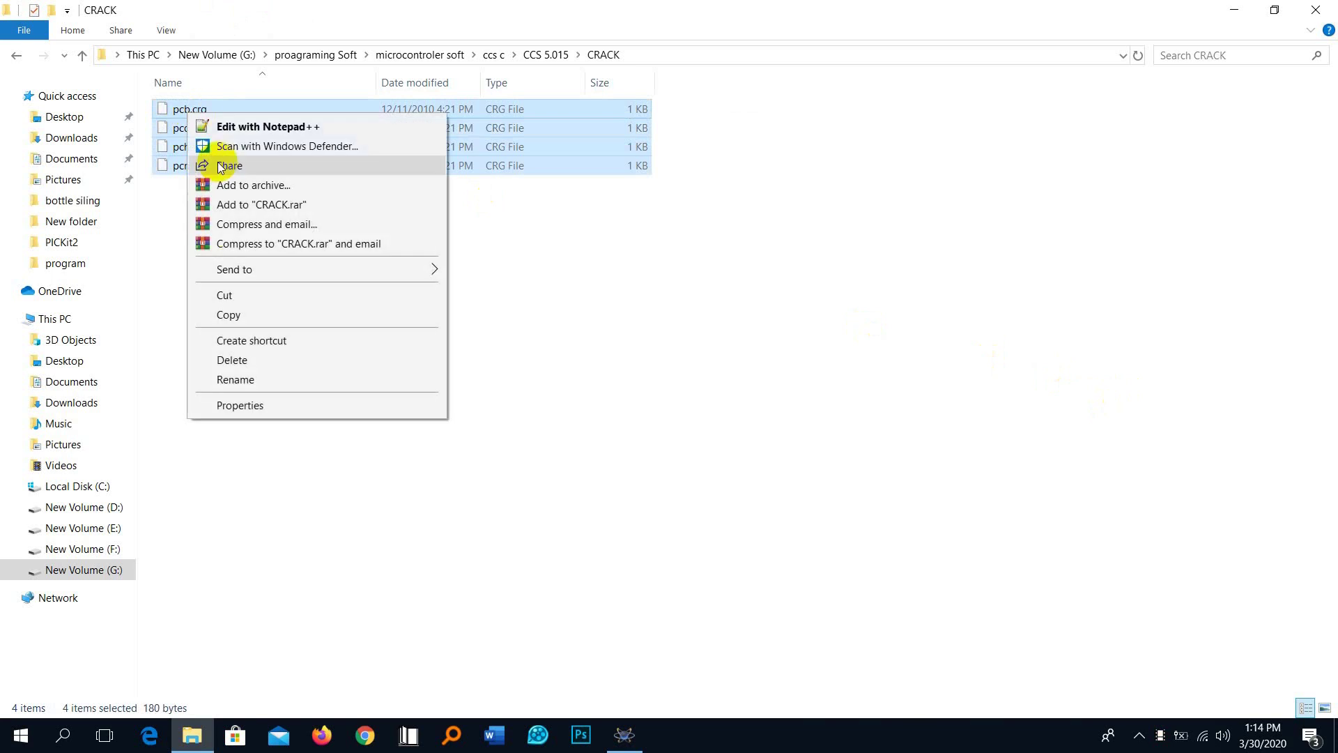
pyautogui.click(260, 315)
pyautogui.click(388, 340)
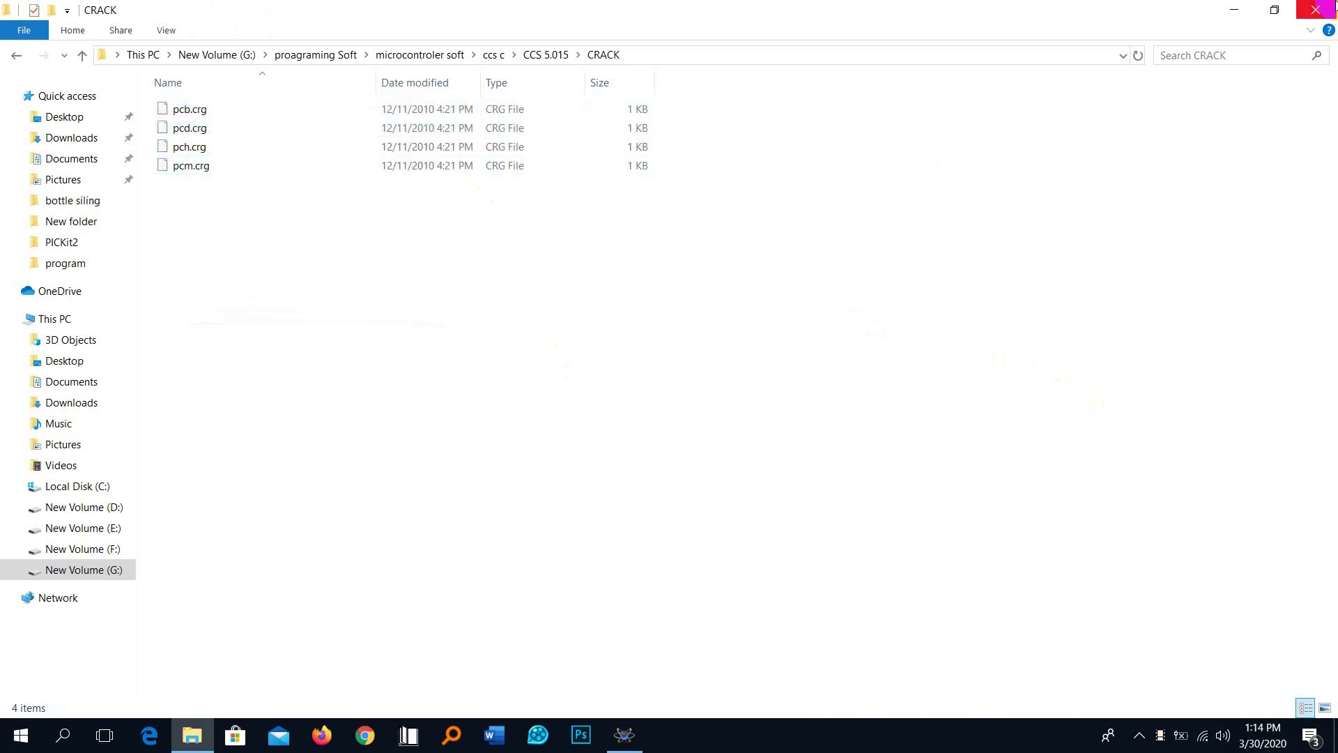
pyautogui.click(83, 54)
pyautogui.click(1234, 9)
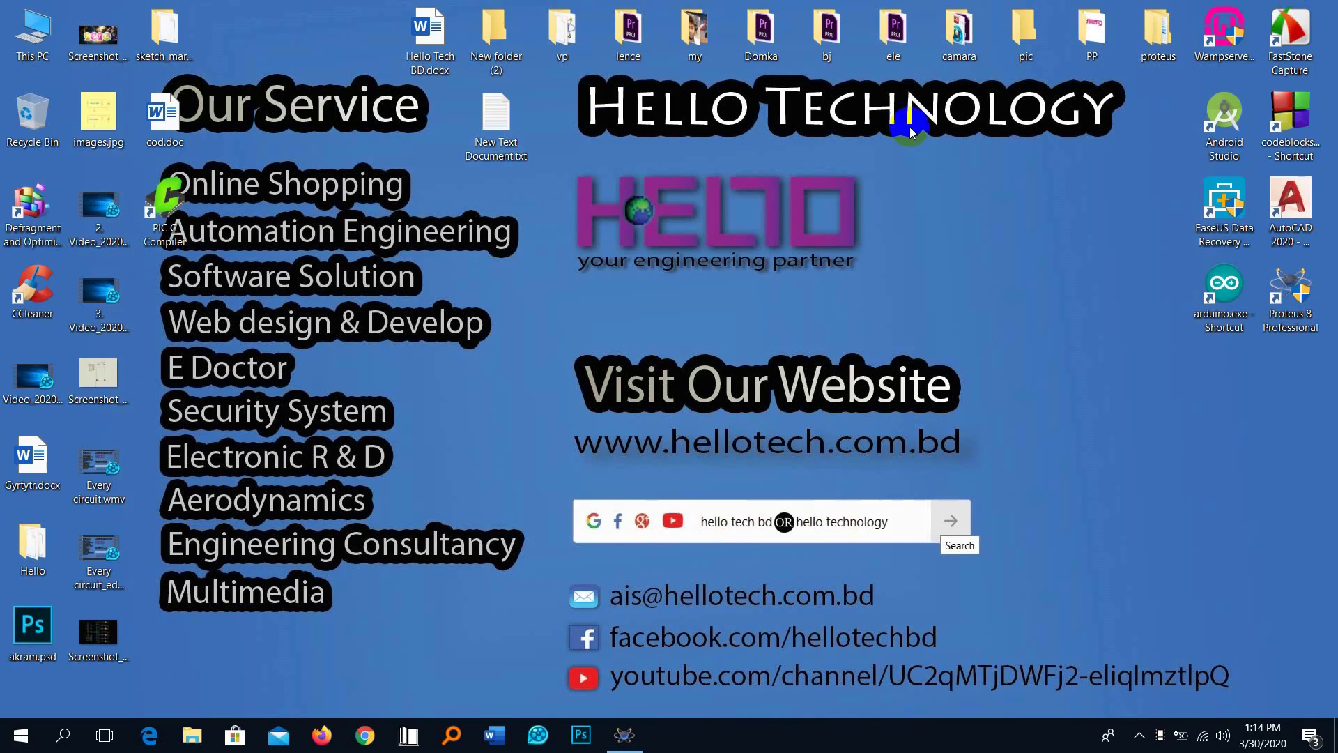
# Paste the copied .crg files into C:\Program Files (x86)\PICC and close the folder window
pyautogui.click(43, 40)
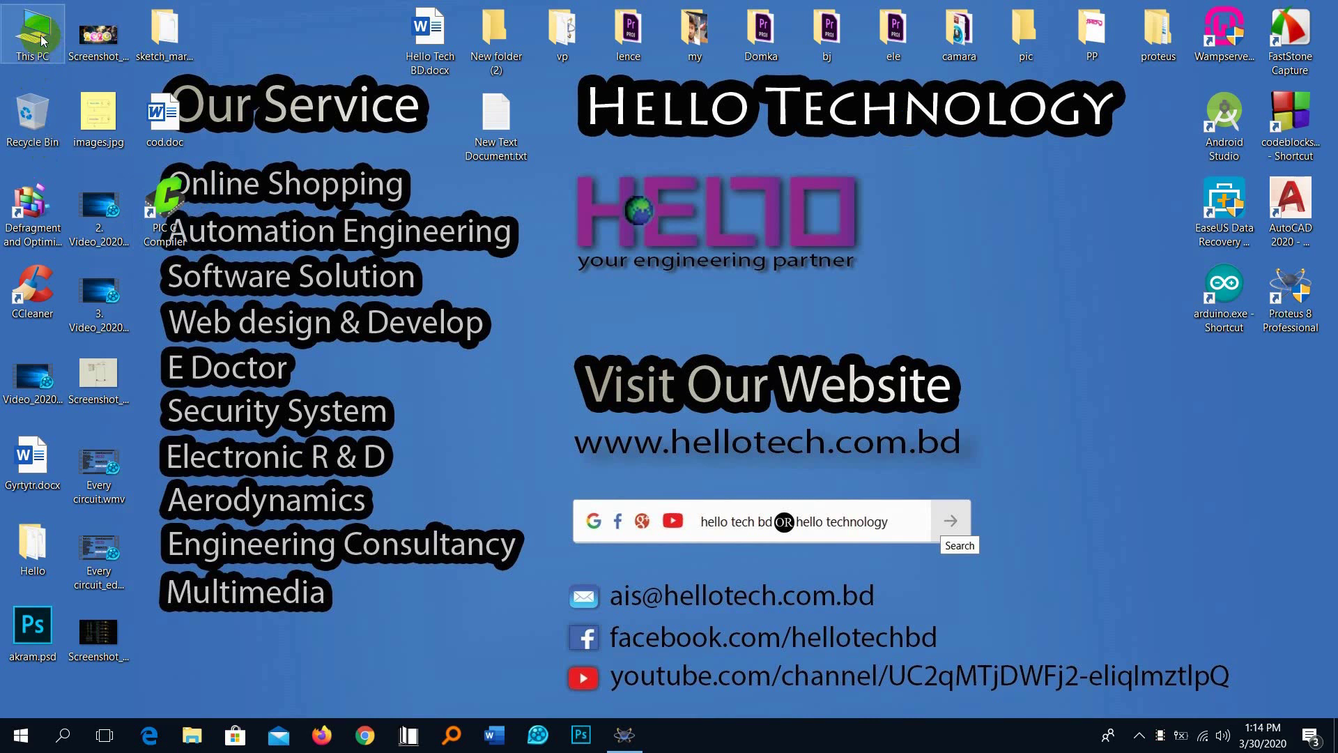
pyautogui.doubleClick(43, 40)
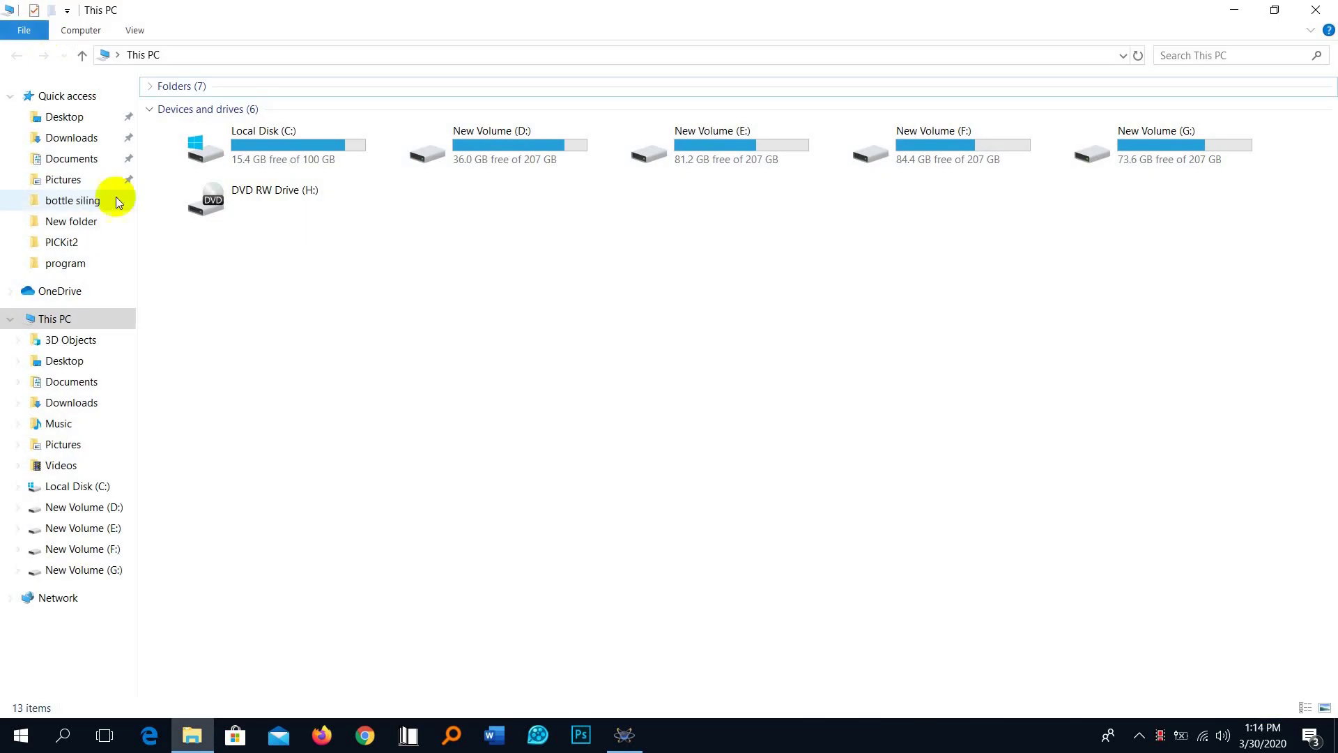
pyautogui.click(89, 486)
pyautogui.doubleClick(241, 202)
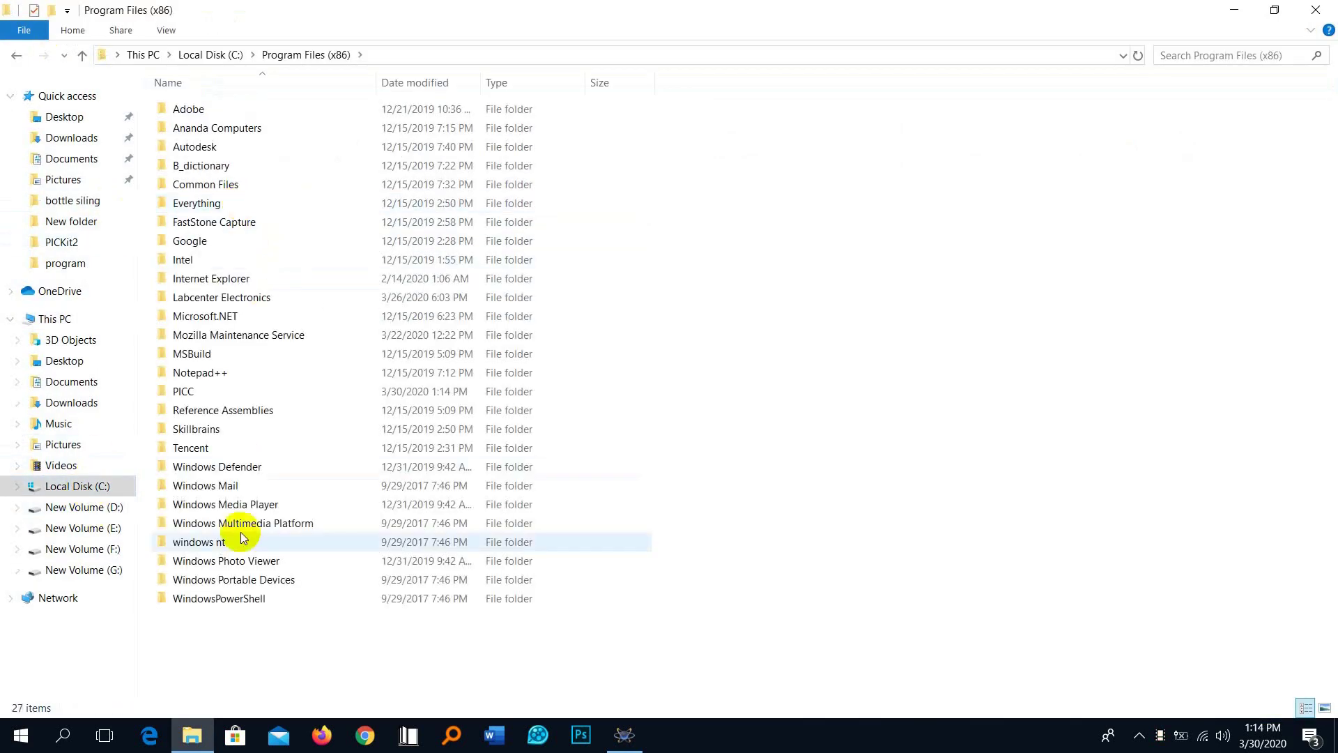
pyautogui.doubleClick(208, 391)
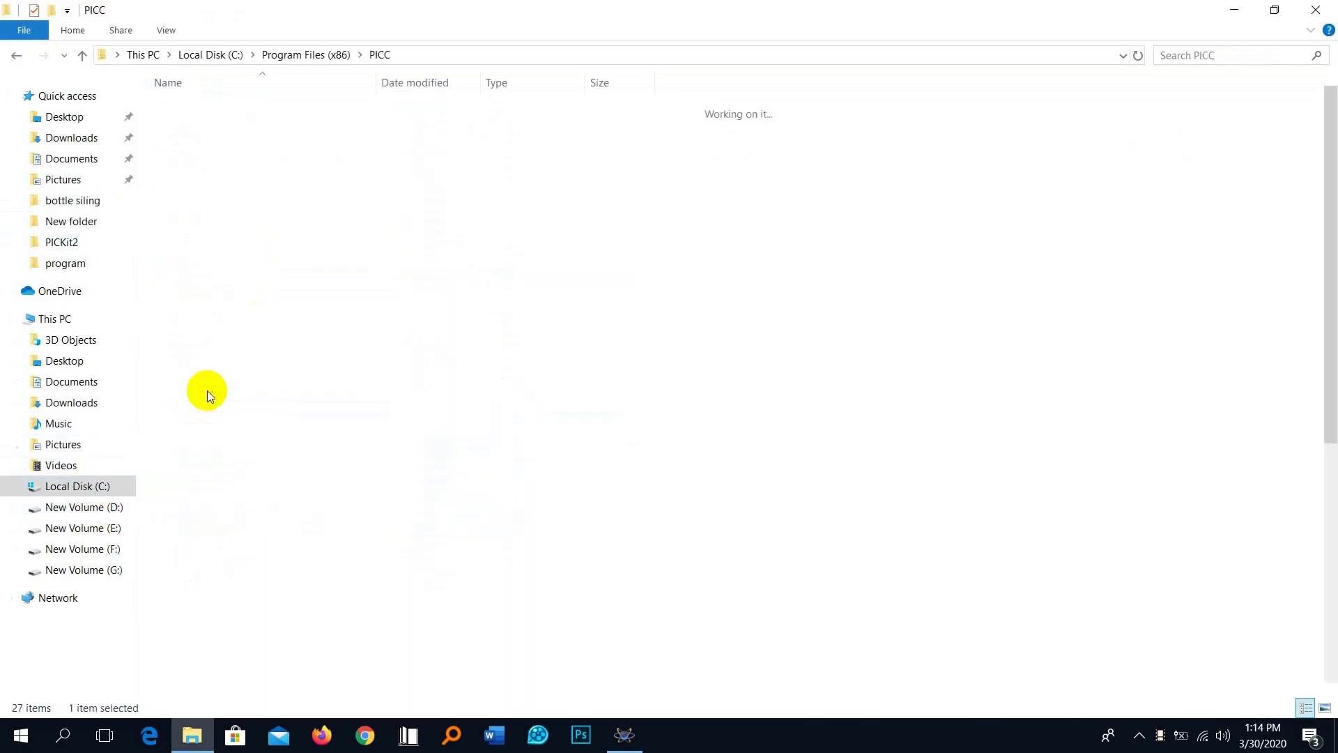
pyautogui.rightClick(1072, 323)
pyautogui.click(1123, 449)
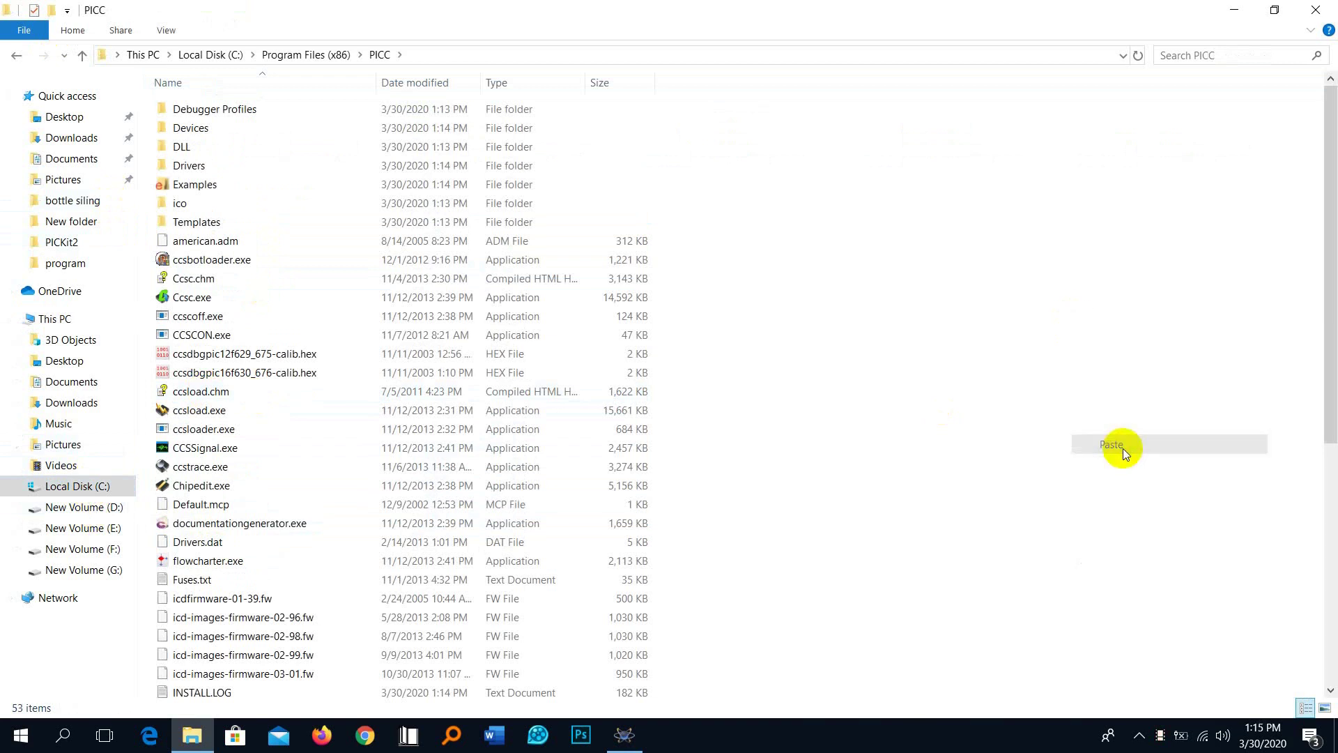
pyautogui.click(322, 320)
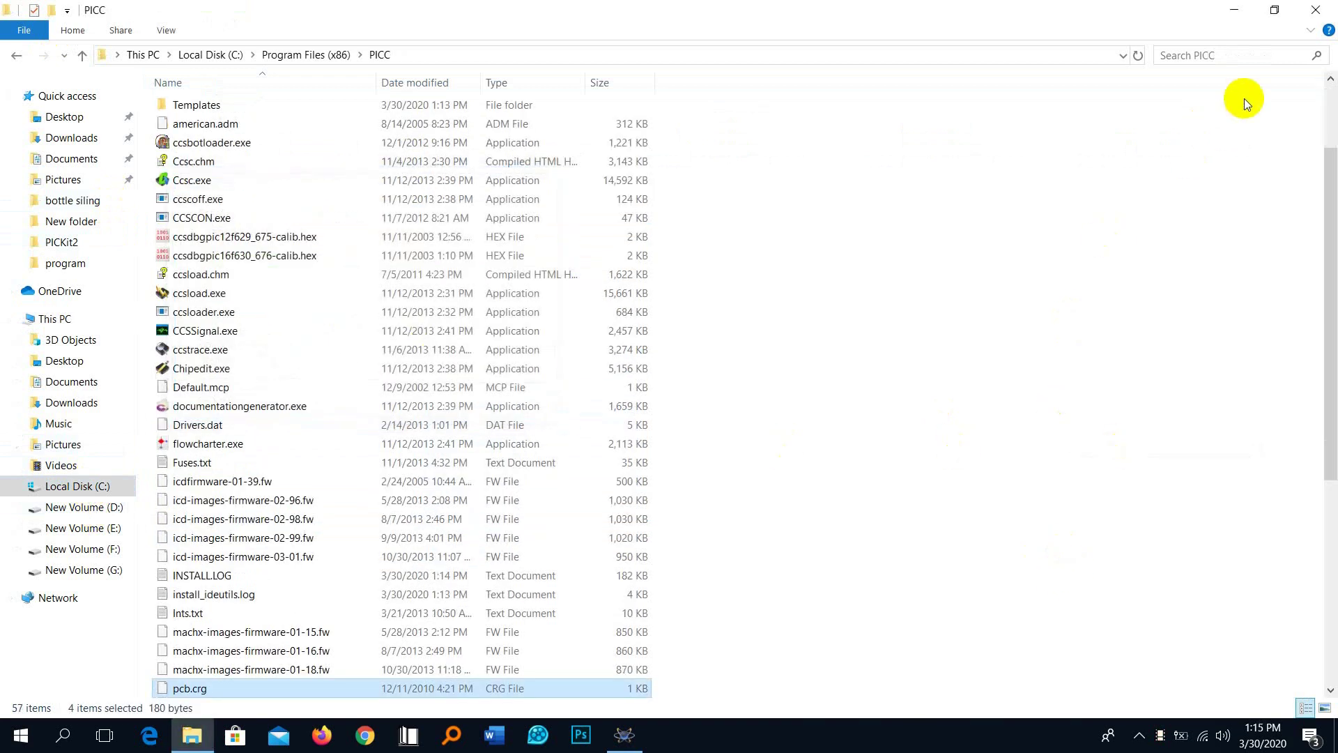
pyautogui.click(1315, 10)
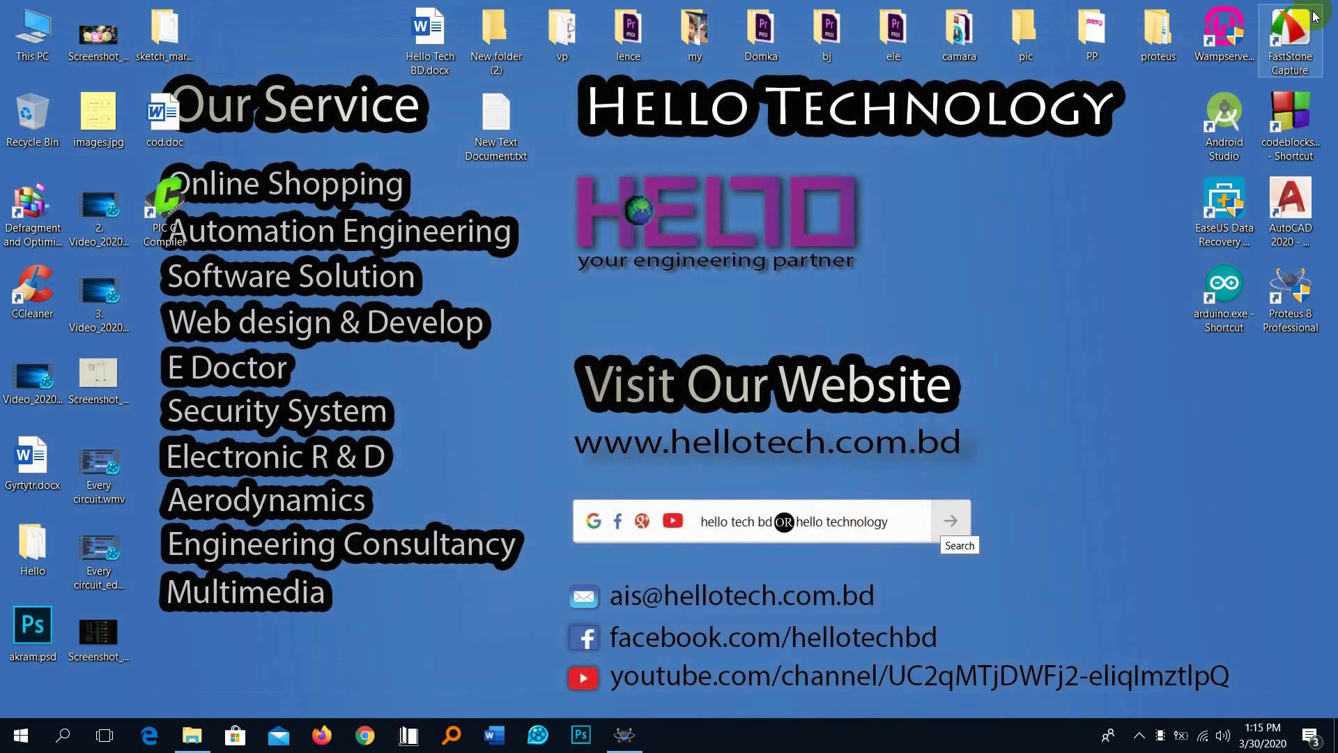
# Move the PIC C Compiler desktop shortcut below Proteus 8 Professional and refresh the desktop
pyautogui.rightClick(684, 193)
pyautogui.click(729, 244)
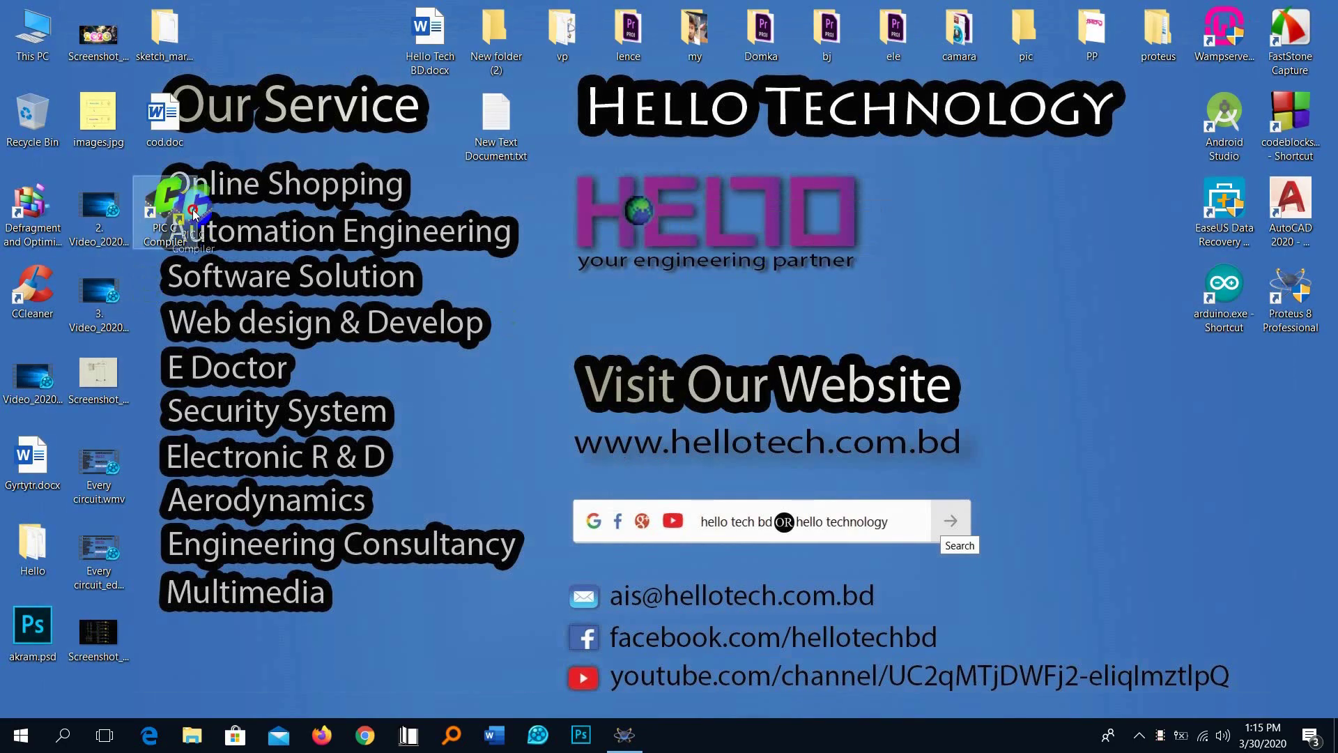
pyautogui.moveTo(166, 208); pyautogui.dragTo(1290, 376)
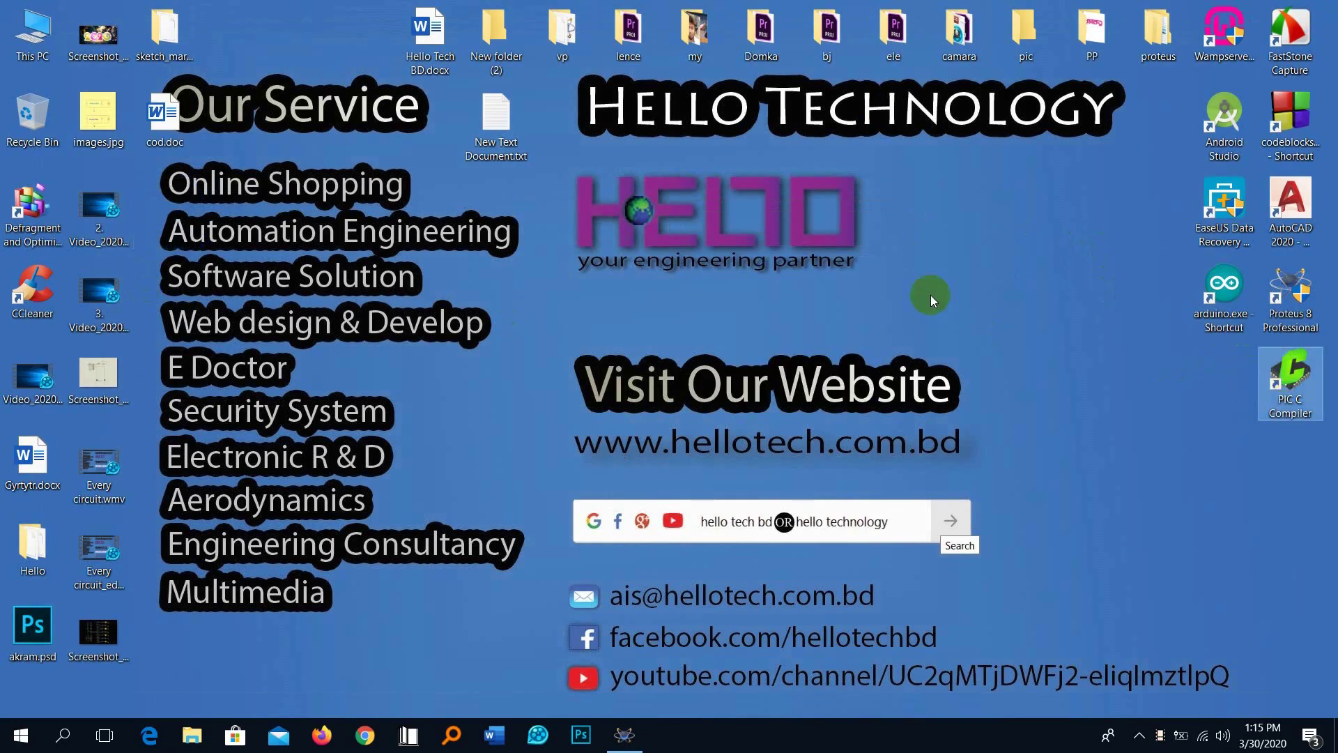
pyautogui.rightClick(931, 294)
pyautogui.click(988, 349)
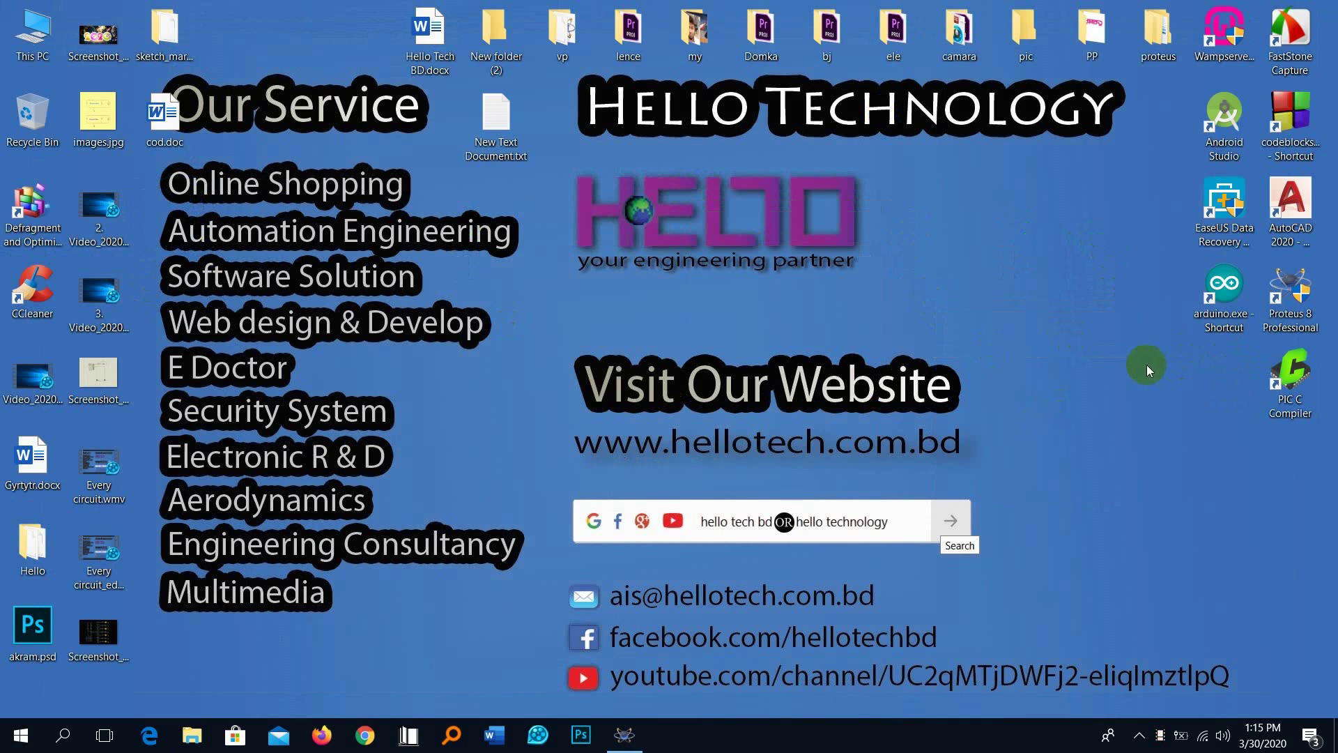
pyautogui.rightClick(1111, 363)
pyautogui.click(1160, 420)
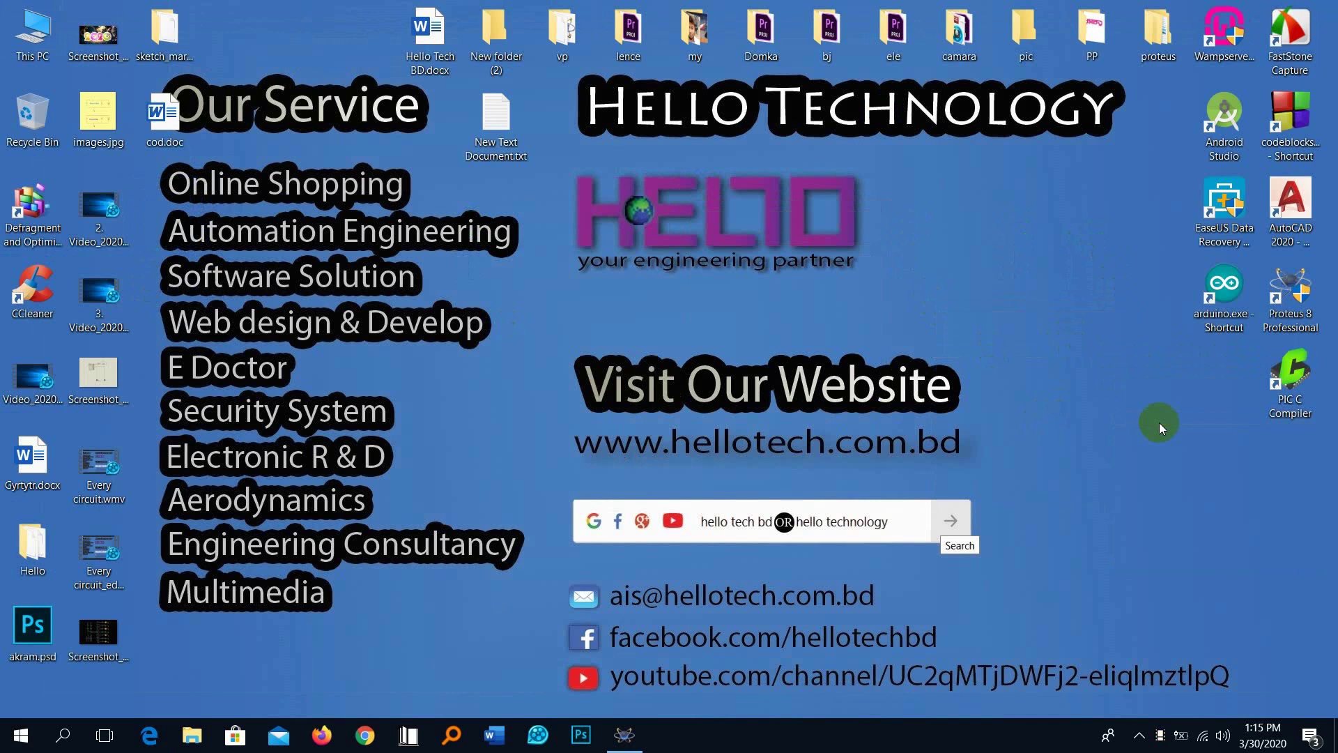